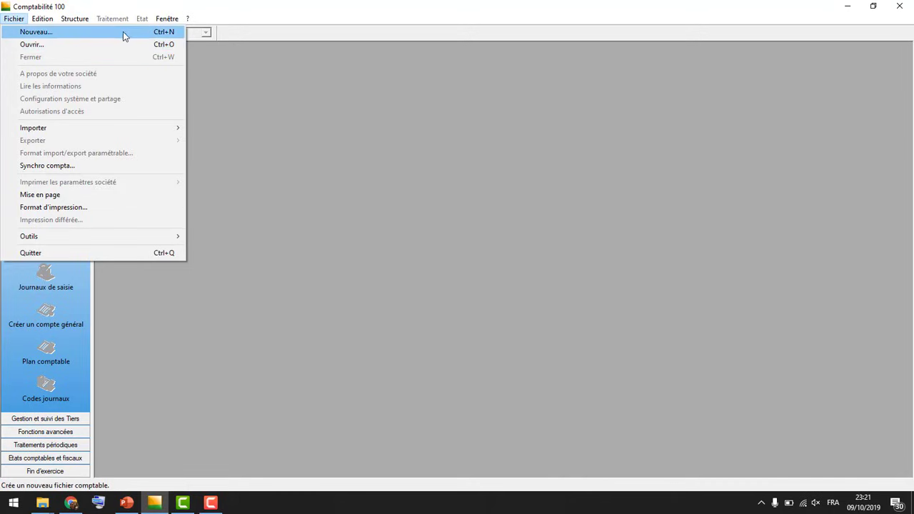
# Start a new accounting file with the creation assistant and enter Entreprise SA as the company name
pyautogui.click(122, 33)
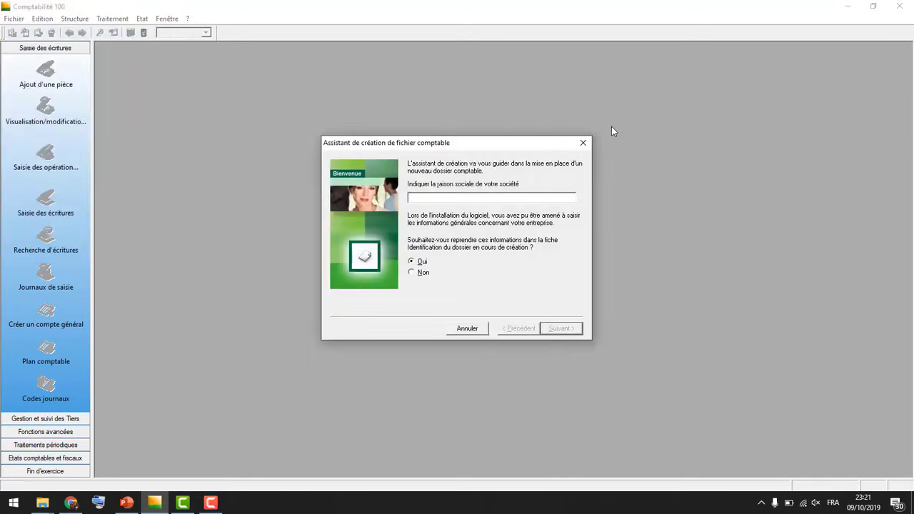
pyautogui.click(582, 143)
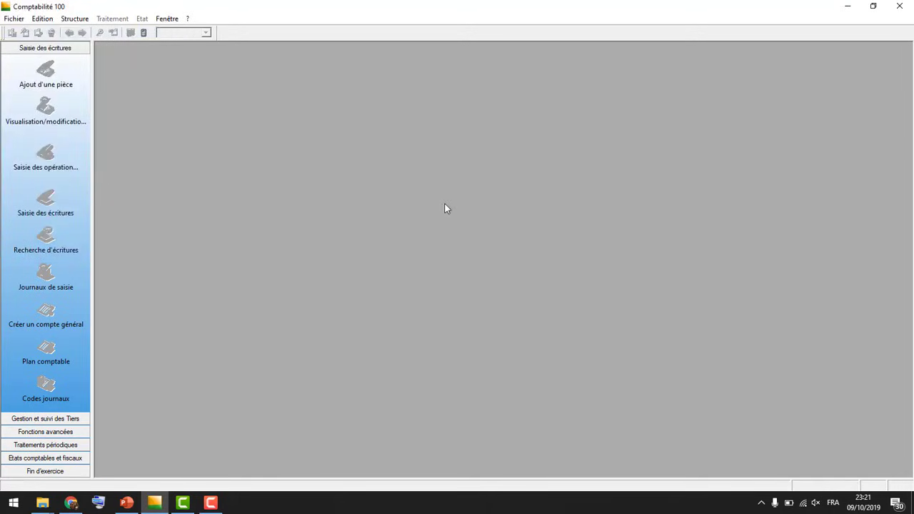
pyautogui.hotkey('ctrl', 'n')
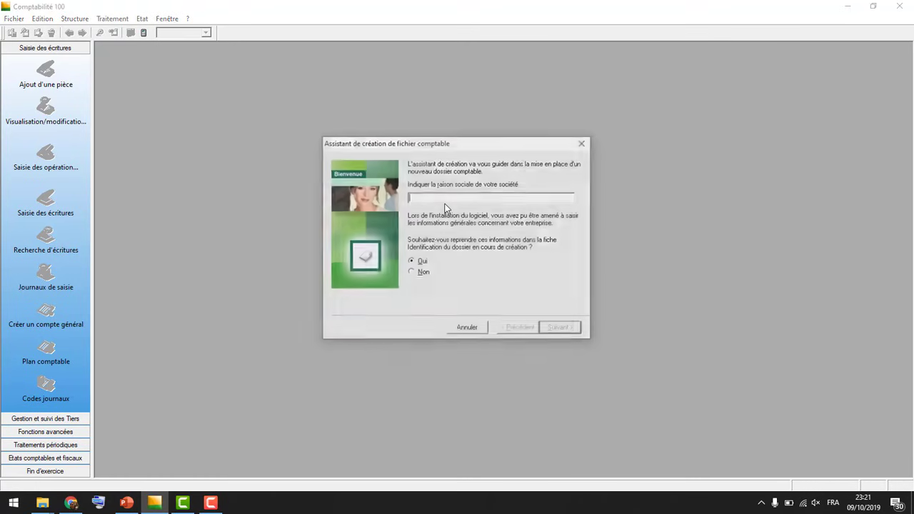
pyautogui.moveTo(469, 147); pyautogui.dragTo(456, 170)
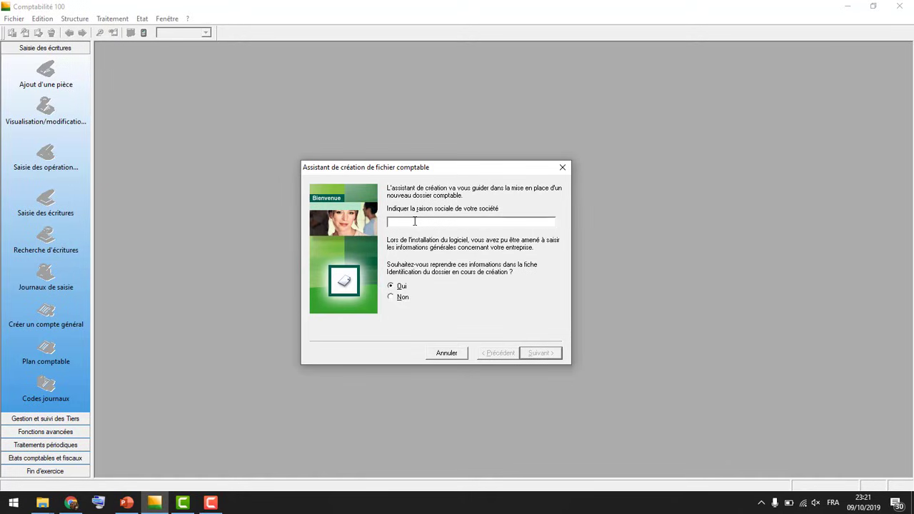
pyautogui.write('Entreprise SA')
pyautogui.click(541, 353)
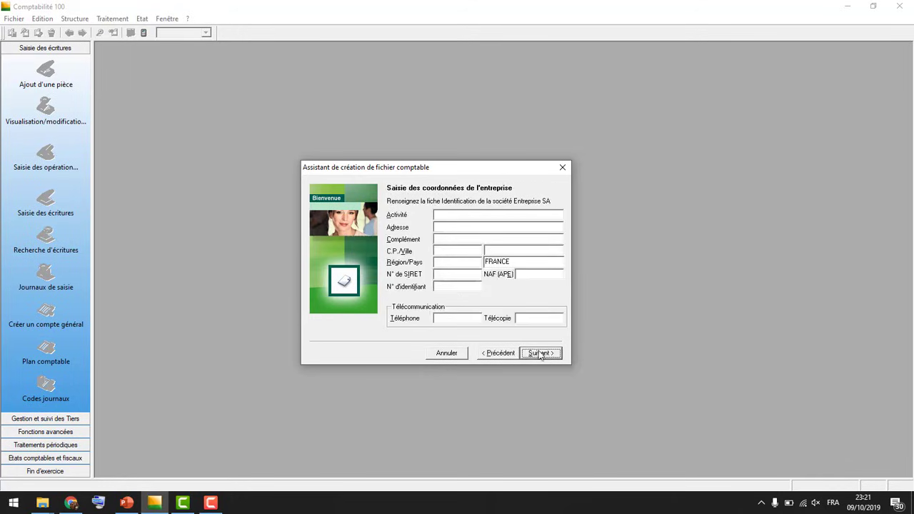
# Enter Commerce as the company's activity and fill in its street address
pyautogui.moveTo(430, 168); pyautogui.dragTo(408, 147)
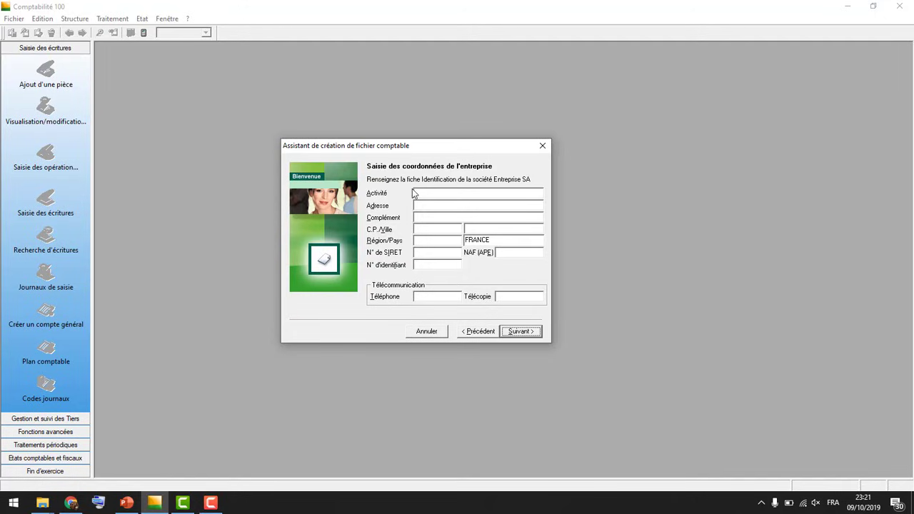
pyautogui.click(435, 191)
pyautogui.write('Commerce')
pyautogui.click(439, 207)
pyautogui.write('N30')
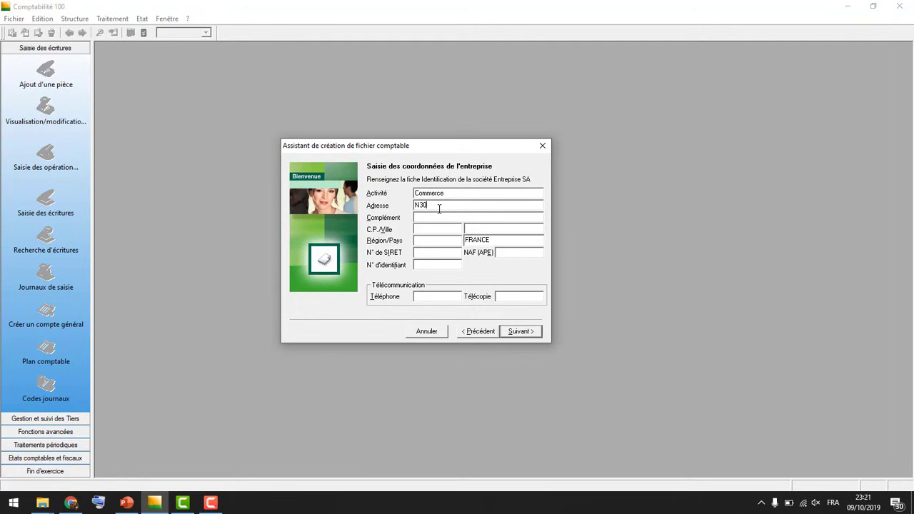
pyautogui.write(' Rue')
pyautogui.write('B')
pyautogui.press('BackSpace')
pyautogui.write('Ibn Abdalah Rabat')
# Fill in the company's postal code, city and region, set the country to Maroc, and continue to the fiscal year settings
pyautogui.click(419, 217)
pyautogui.click(420, 227)
pyautogui.write('11000')
pyautogui.click(494, 227)
pyautogui.write('Rabat')
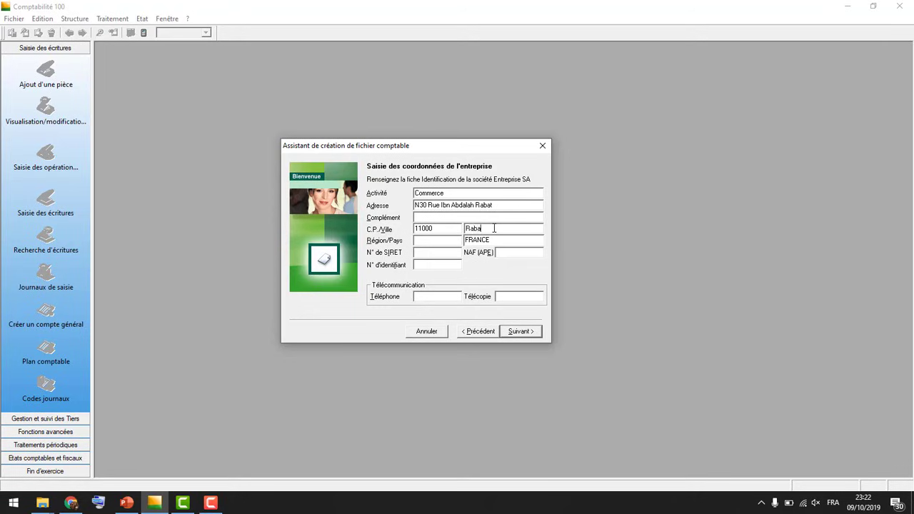
pyautogui.click(430, 240)
pyautogui.write('Ra')
pyautogui.press('Tab')
pyautogui.write('Maroc')
pyautogui.click(429, 253)
pyautogui.click(441, 298)
pyautogui.click(527, 334)
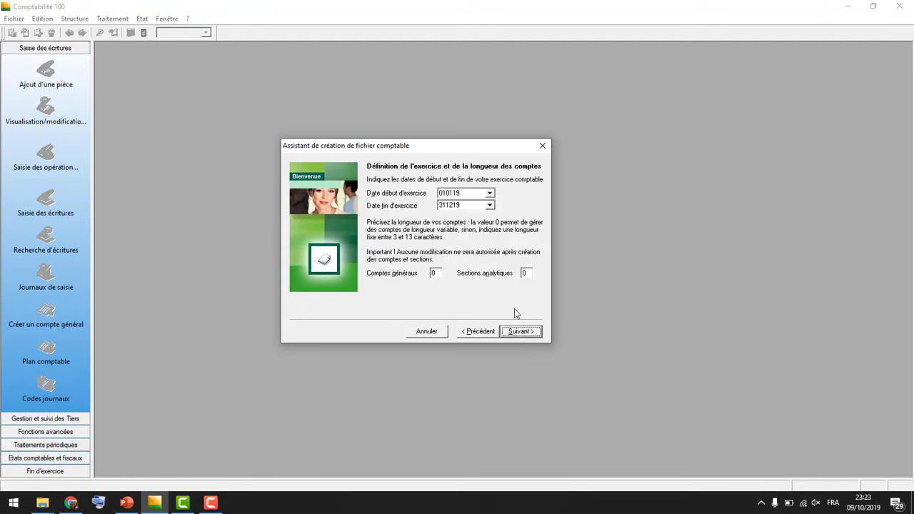
# Check the fiscal year's start and end dates in their calendars
pyautogui.click(490, 194)
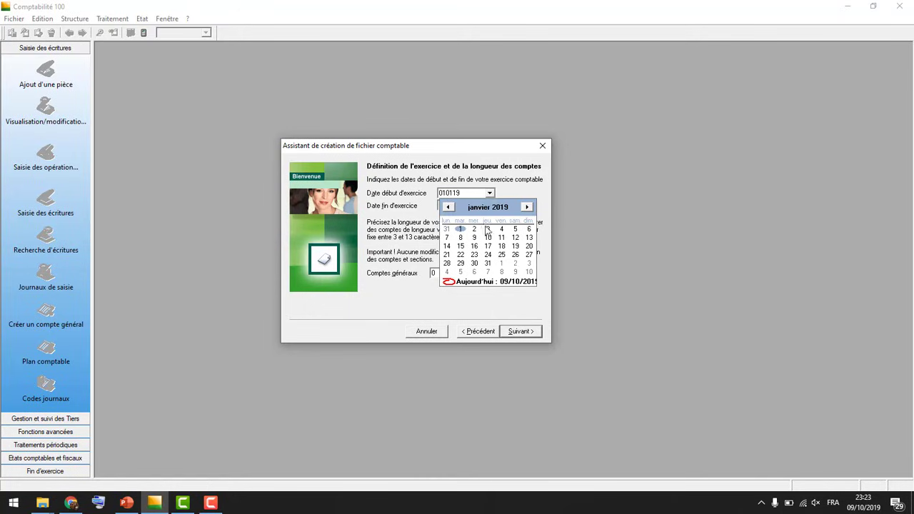
pyautogui.click(518, 190)
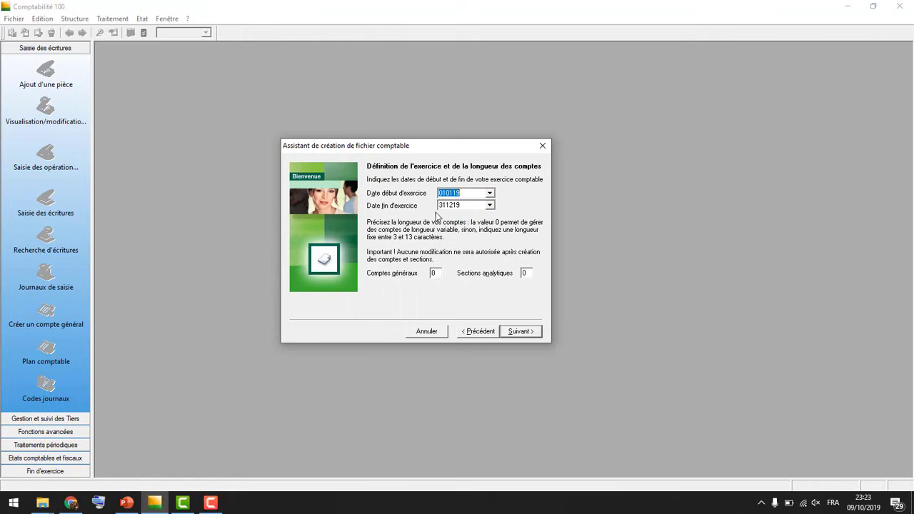
pyautogui.click(489, 194)
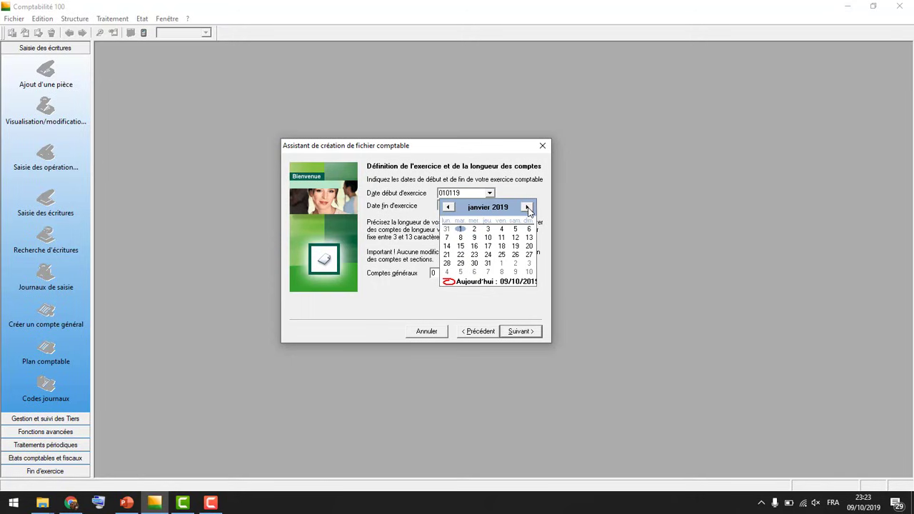
pyautogui.click(503, 207)
pyautogui.click(517, 204)
pyautogui.click(520, 182)
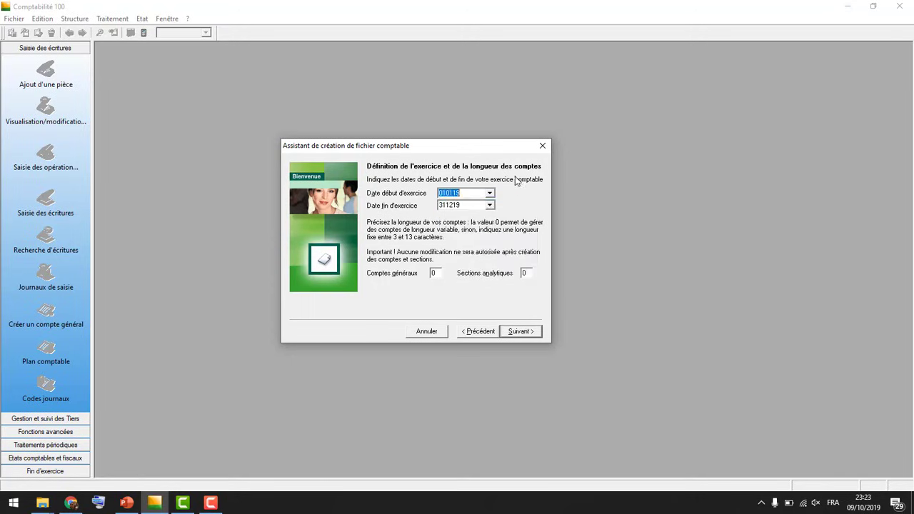
pyautogui.click(490, 205)
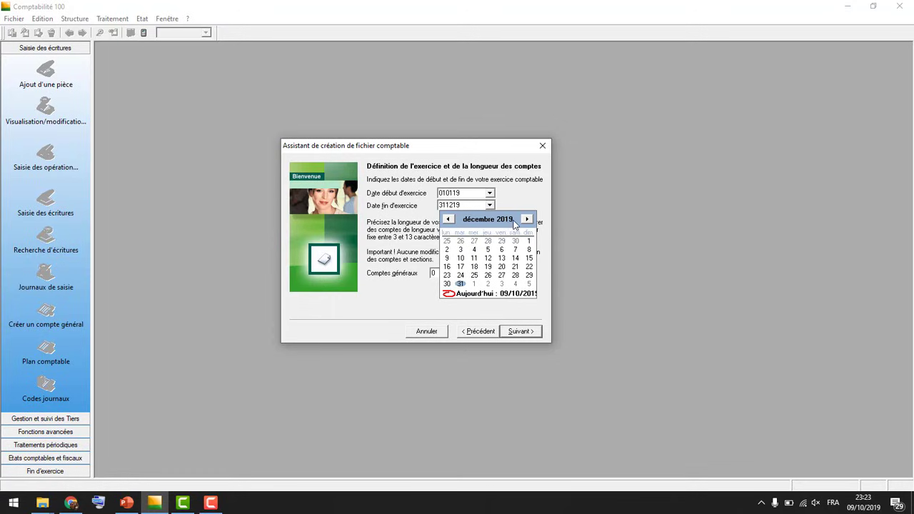
pyautogui.click(508, 220)
pyautogui.click(523, 217)
pyautogui.click(520, 184)
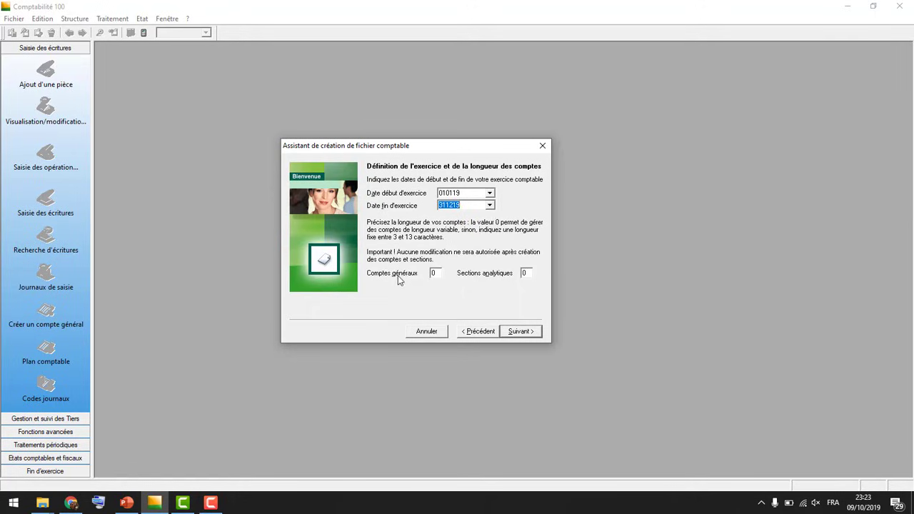
# Set the length of both general accounts and analytical sections to 8 characters and continue to the currency settings
pyautogui.click(434, 273)
pyautogui.click(526, 272)
pyautogui.click(435, 272)
pyautogui.write('8')
pyautogui.click(523, 272)
pyautogui.write('8')
pyautogui.moveTo(438, 273); pyautogui.dragTo(426, 275)
pyautogui.click(438, 273)
pyautogui.click(532, 333)
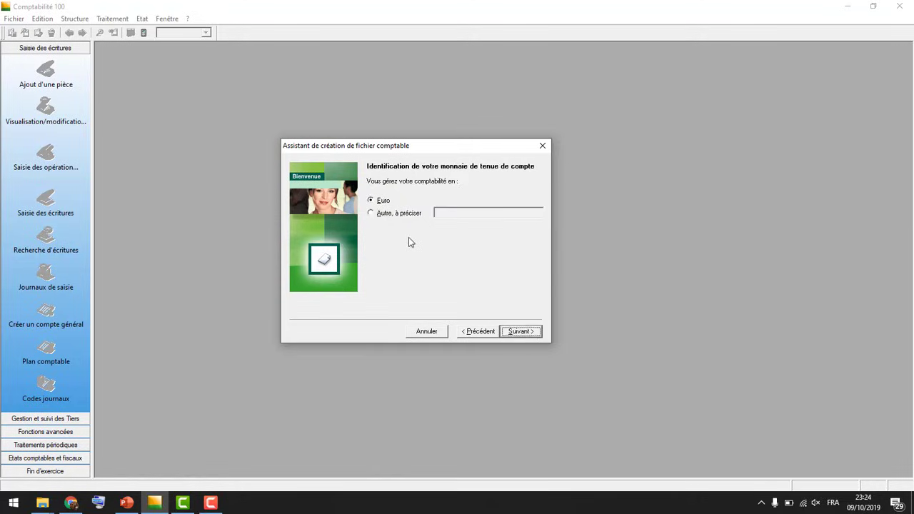
# Specify DH as the bookkeeping currency instead of Euro and continue to its format settings
pyautogui.click(399, 216)
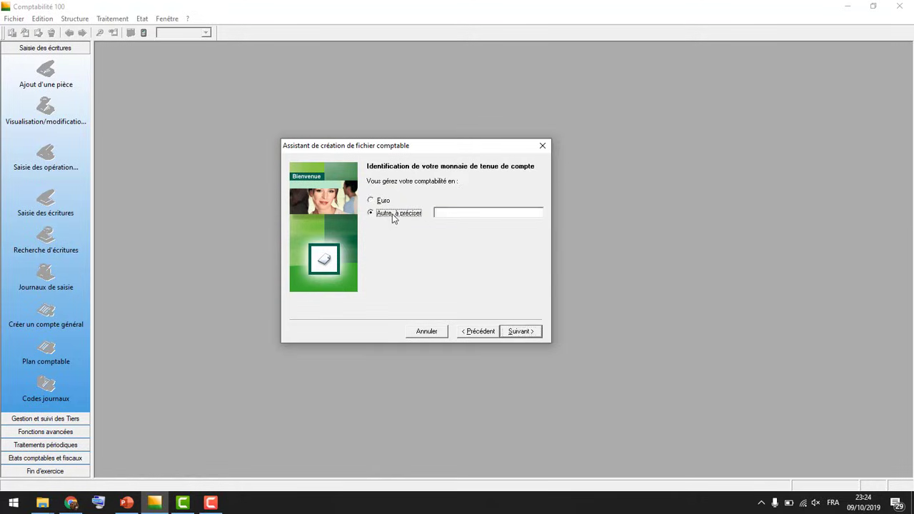
pyautogui.click(471, 212)
pyautogui.click(383, 202)
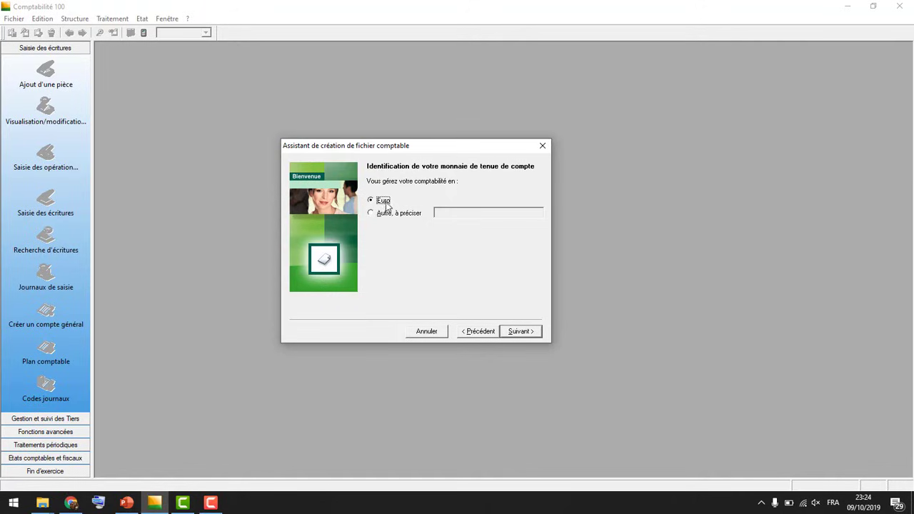
pyautogui.click(385, 216)
pyautogui.click(464, 214)
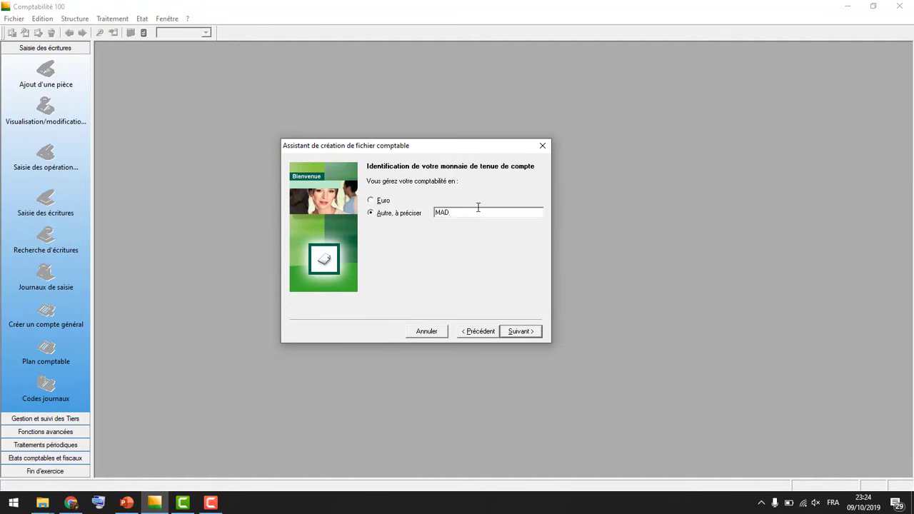
pyautogui.write('H')
pyautogui.click(526, 332)
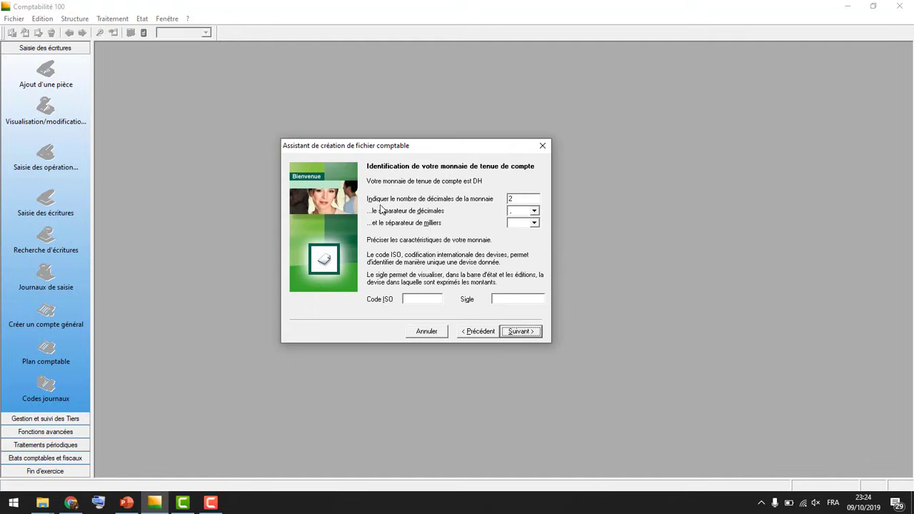
# Choose the decimal separator for the DH currency and accept its format settings
pyautogui.click(535, 212)
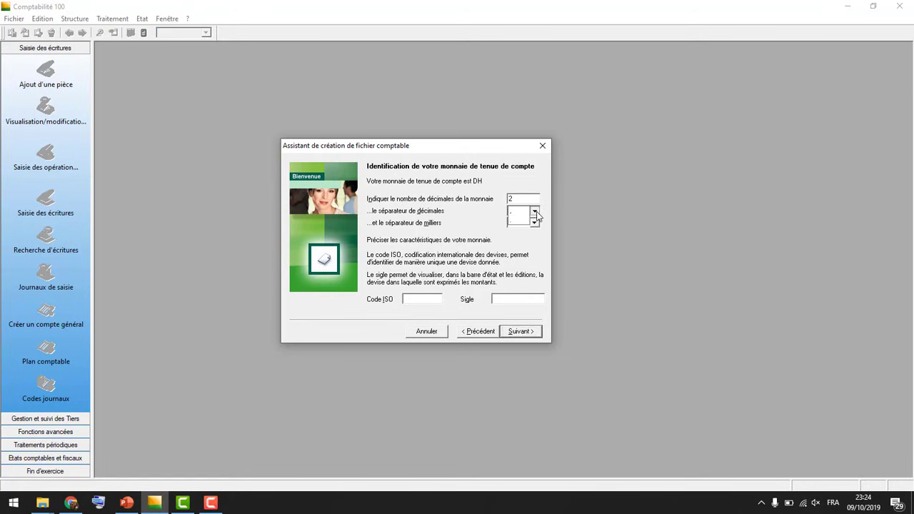
pyautogui.click(518, 221)
pyautogui.doubleClick(510, 199)
pyautogui.click(521, 332)
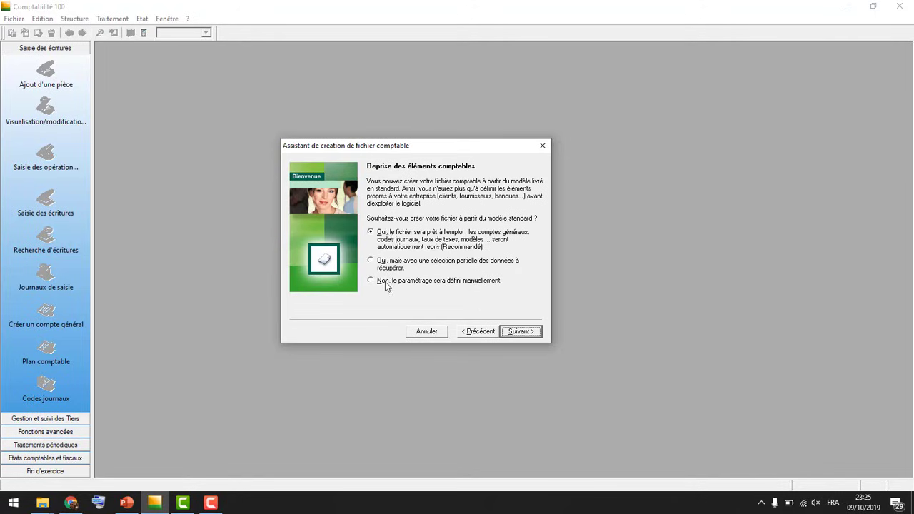
# Choose to define the accounting file's settings manually rather than from the standard model, and continue
pyautogui.click(385, 241)
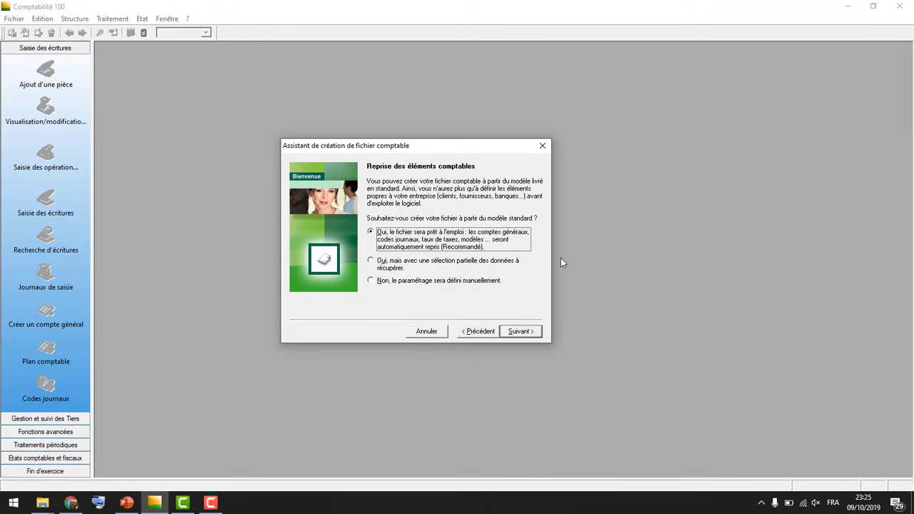
pyautogui.click(393, 282)
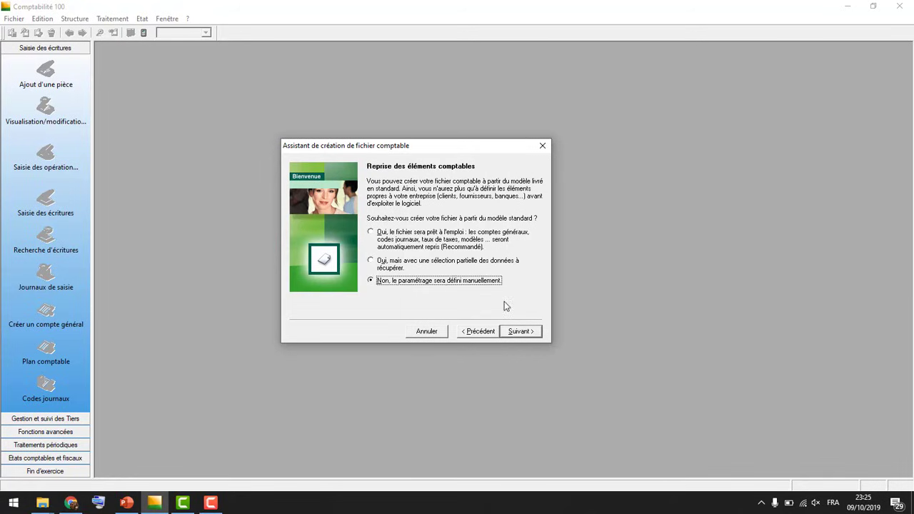
pyautogui.click(522, 333)
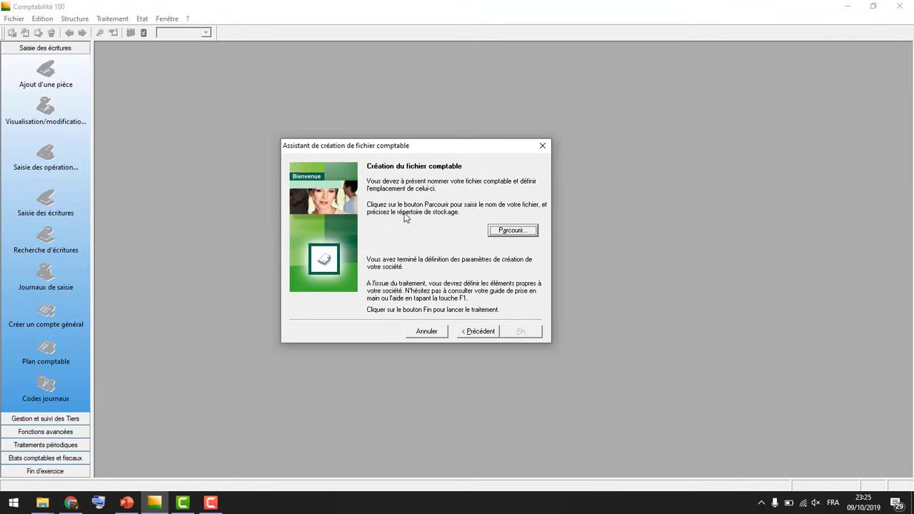
# Create a folder named Entreprises in Documents for storing the accounting file, and open it
pyautogui.click(512, 233)
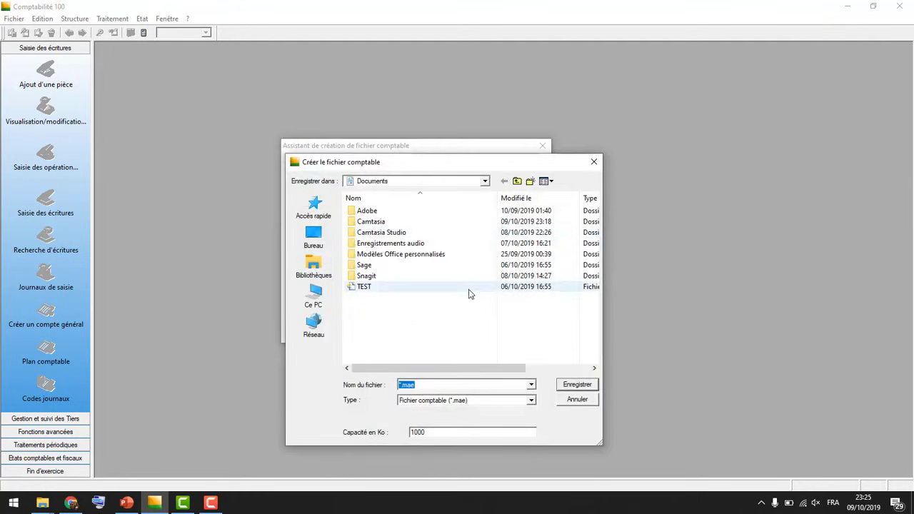
pyautogui.click(532, 182)
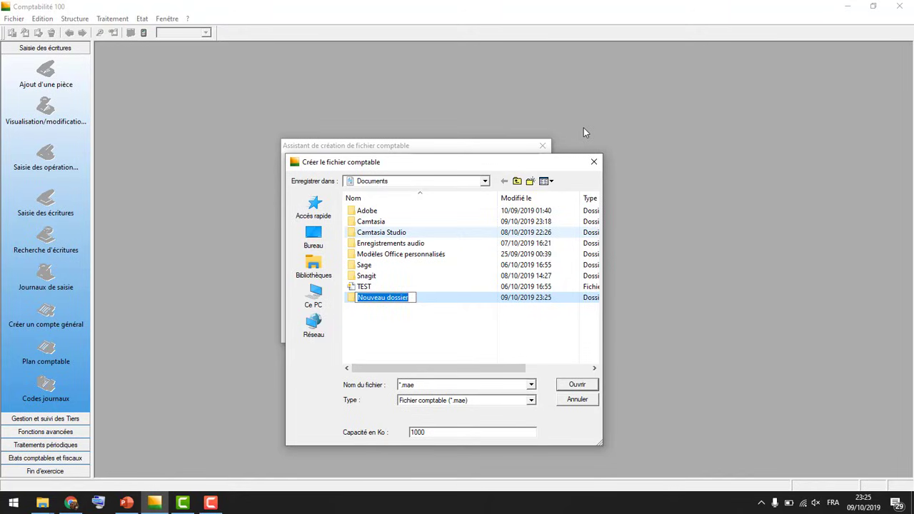
pyautogui.write('Entrep')
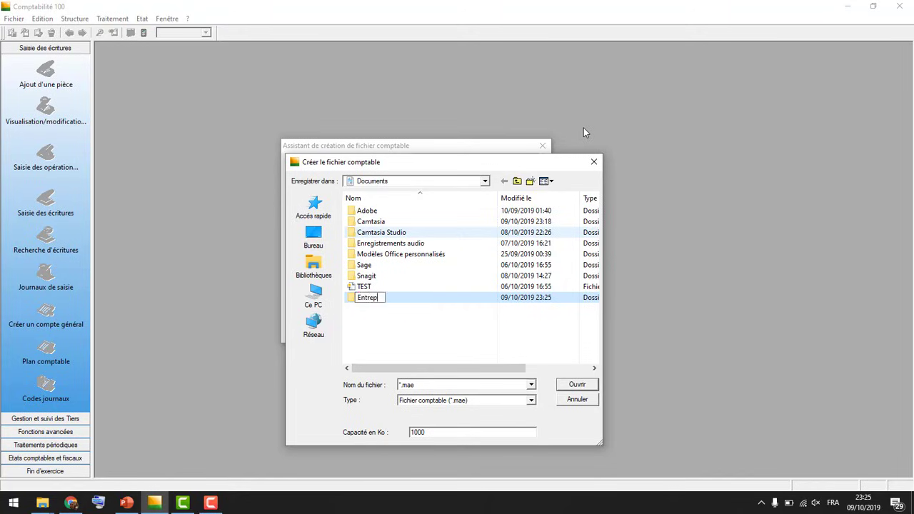
pyautogui.write('rises')
pyautogui.press('Return')
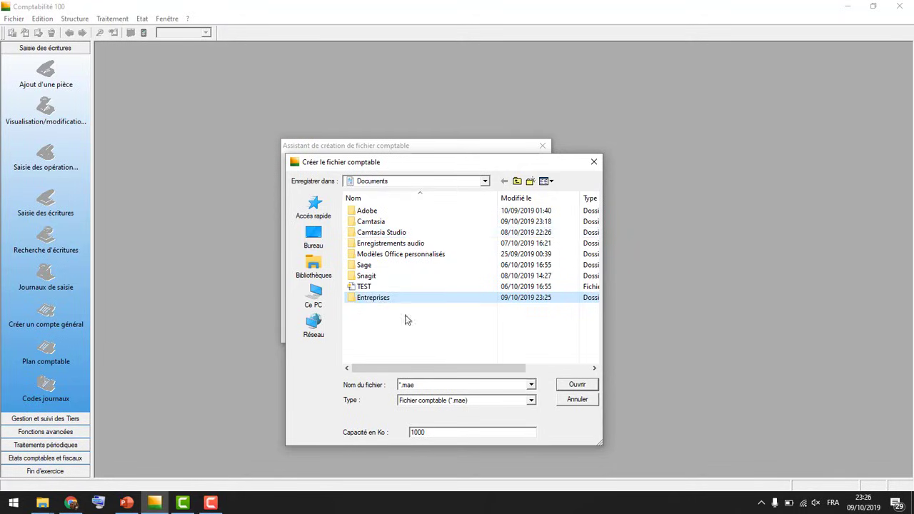
pyautogui.doubleClick(369, 297)
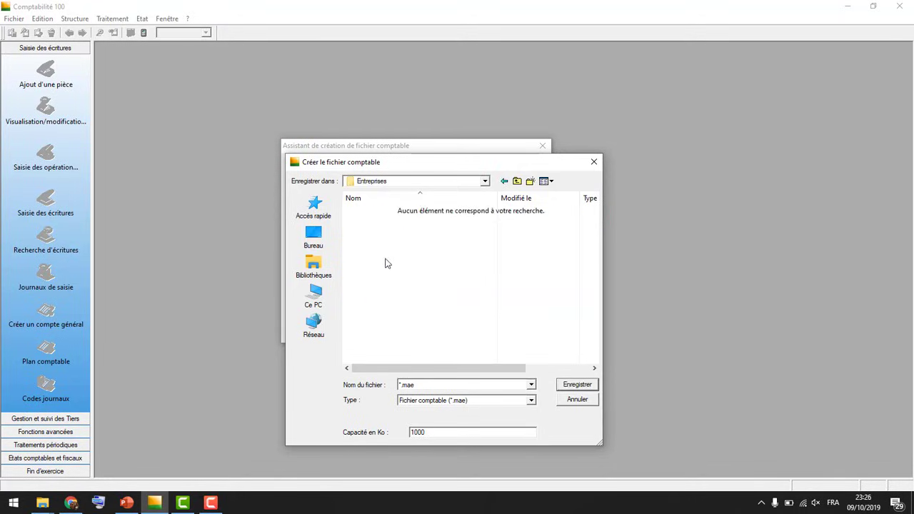
# Save the accounting file as Entreprise_1 in the Entreprises folder and finish the creation assistant
pyautogui.click(425, 384)
pyautogui.write('Entreprise_1')
pyautogui.click(575, 388)
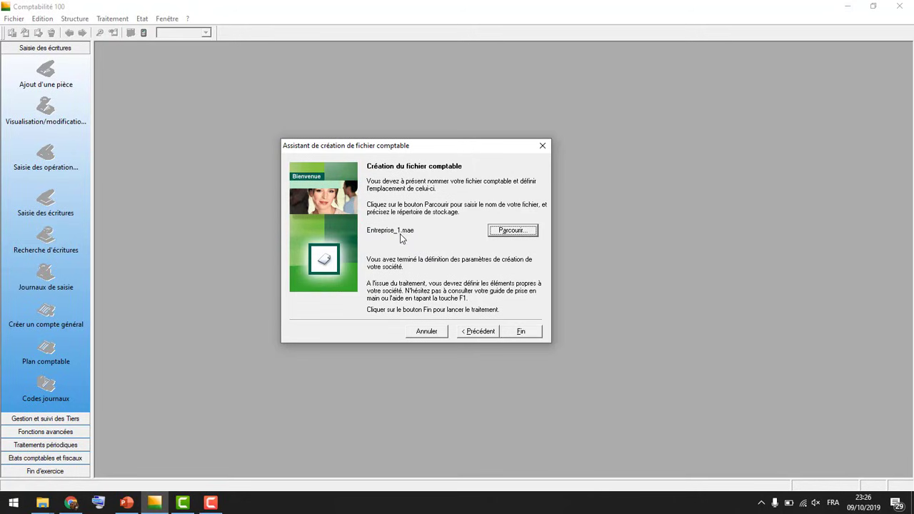
pyautogui.click(522, 331)
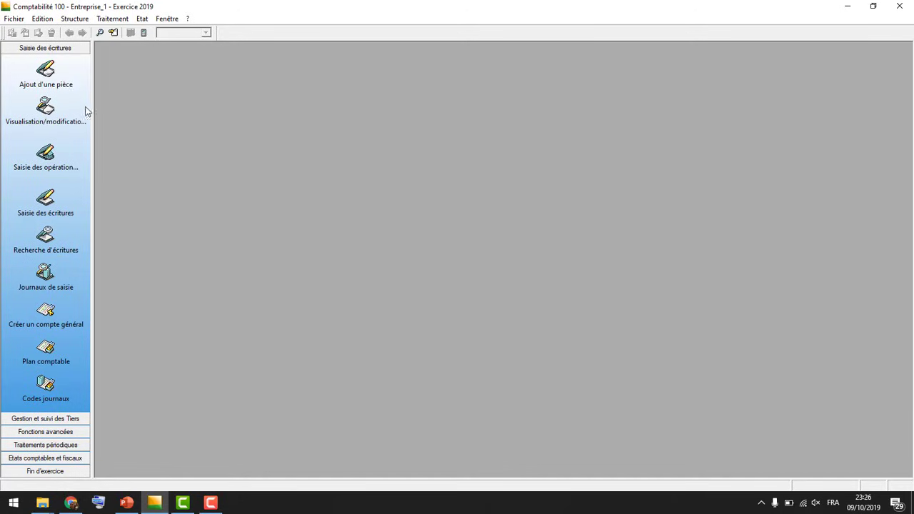
pyautogui.click(54, 74)
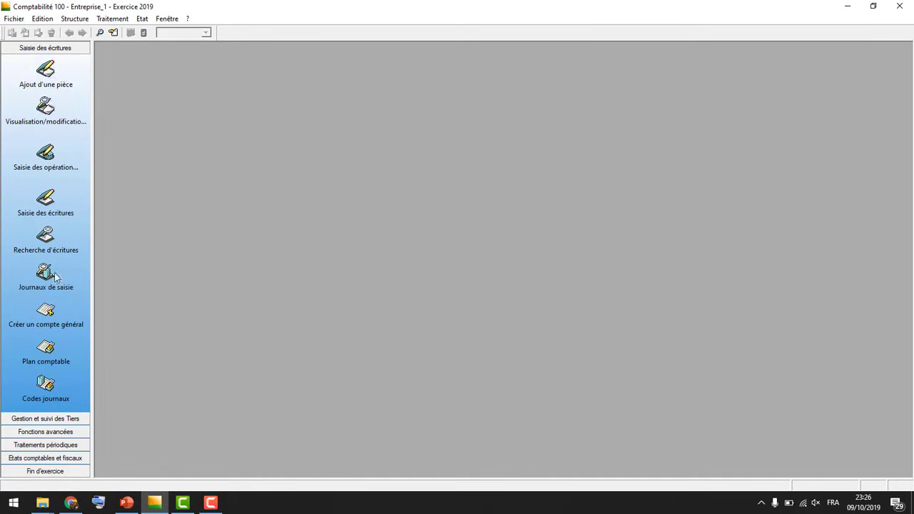